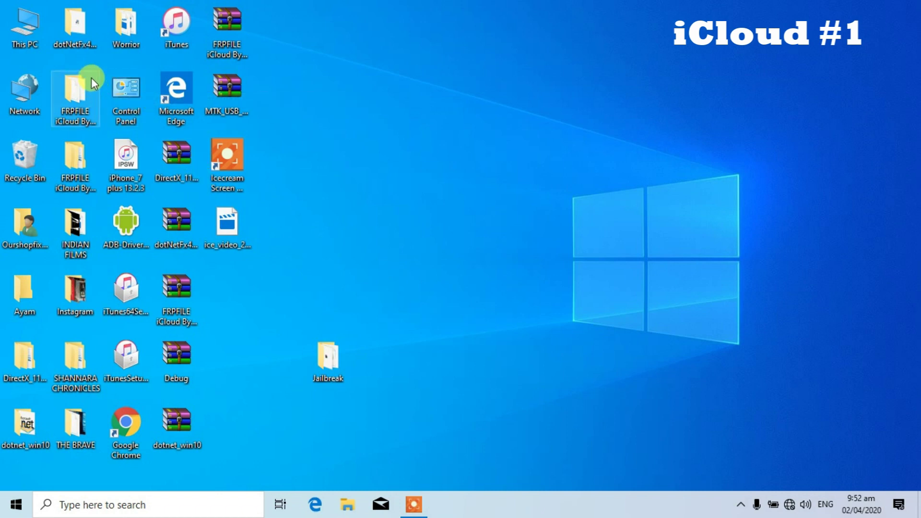
Extract rufus-2.5.exe from the Jailbreak folder's rufus-2.5 archive to the desktop and close WinRAR
{"action": "right_click", "coordinate": [334, 90]}
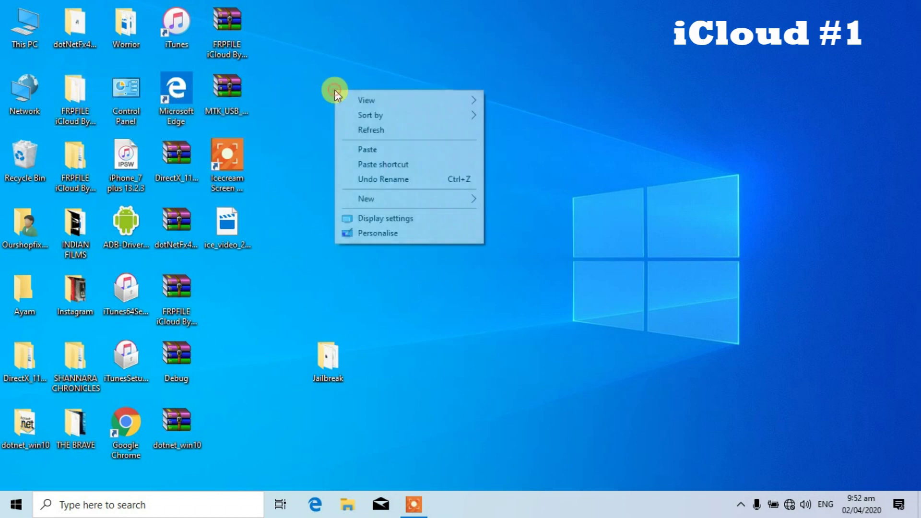
{"action": "left_click", "coordinate": [372, 132]}
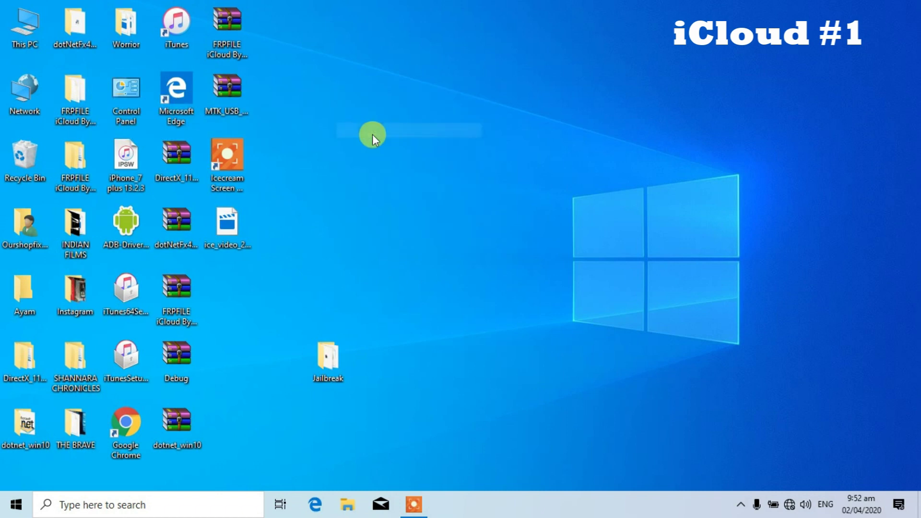
{"action": "double_click", "coordinate": [328, 350]}
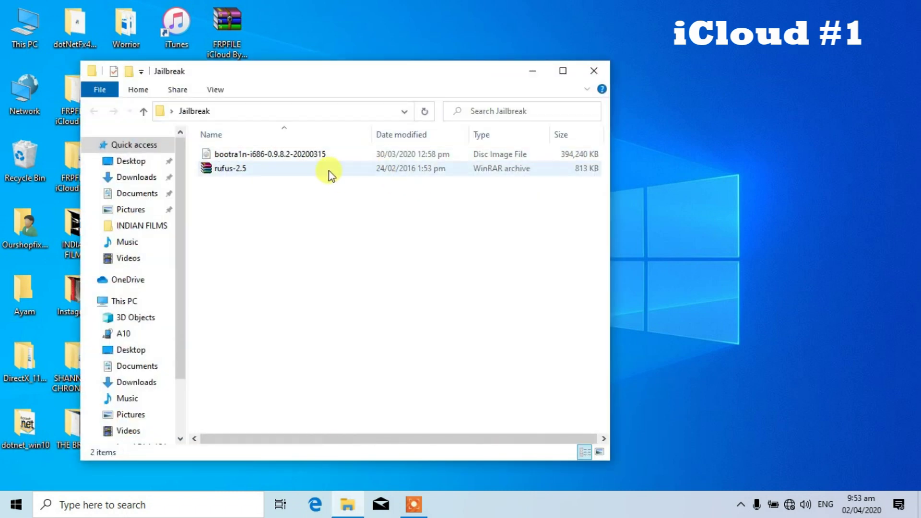
{"action": "double_click", "coordinate": [329, 172]}
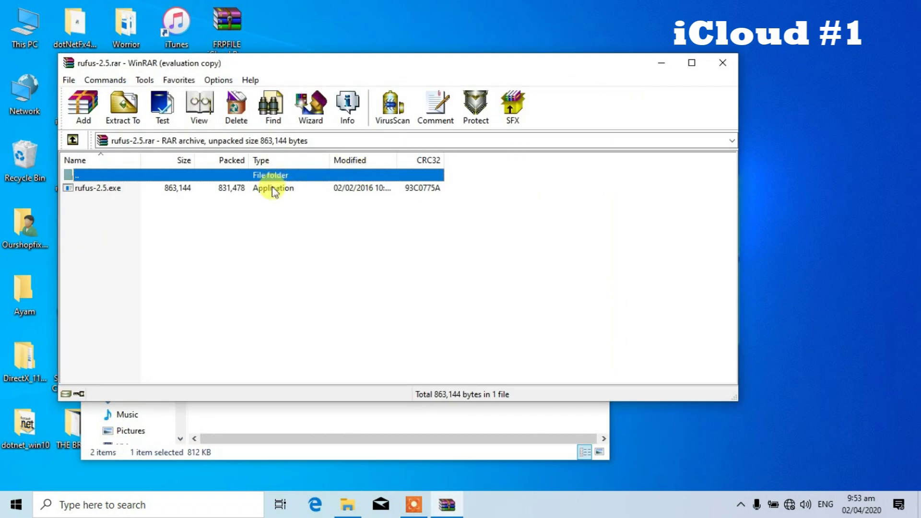
{"action": "left_click_drag", "start_coordinate": [272, 191], "coordinate": [791, 117]}
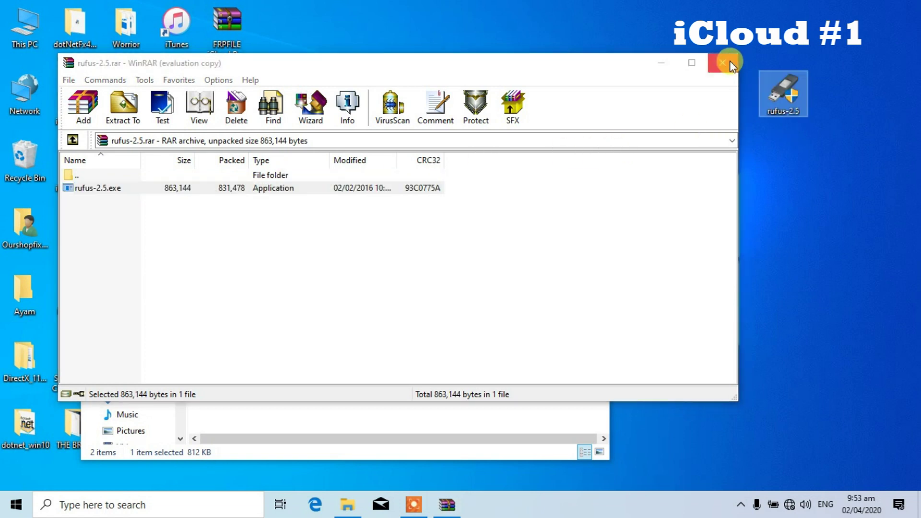
{"action": "left_click", "coordinate": [722, 63]}
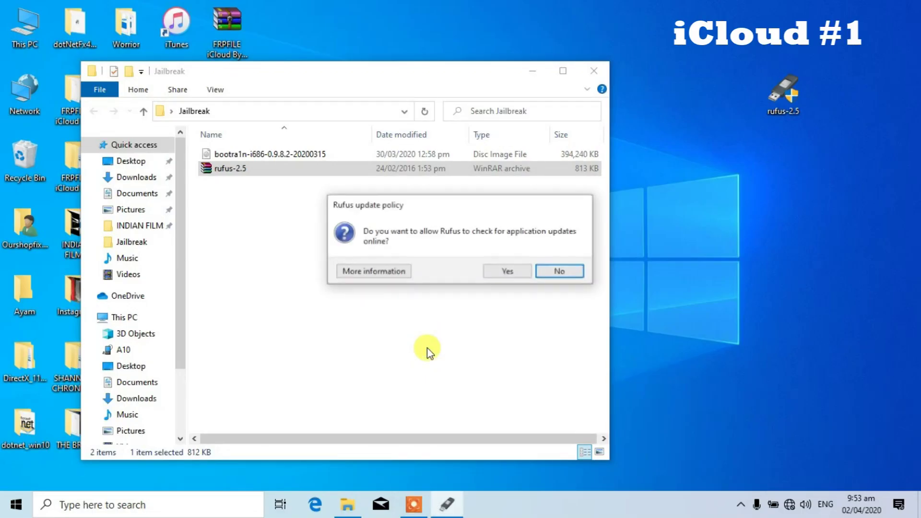
Allow Rufus online update checks and arrange the Rufus and Jailbreak windows side by side
{"action": "left_click", "coordinate": [504, 272]}
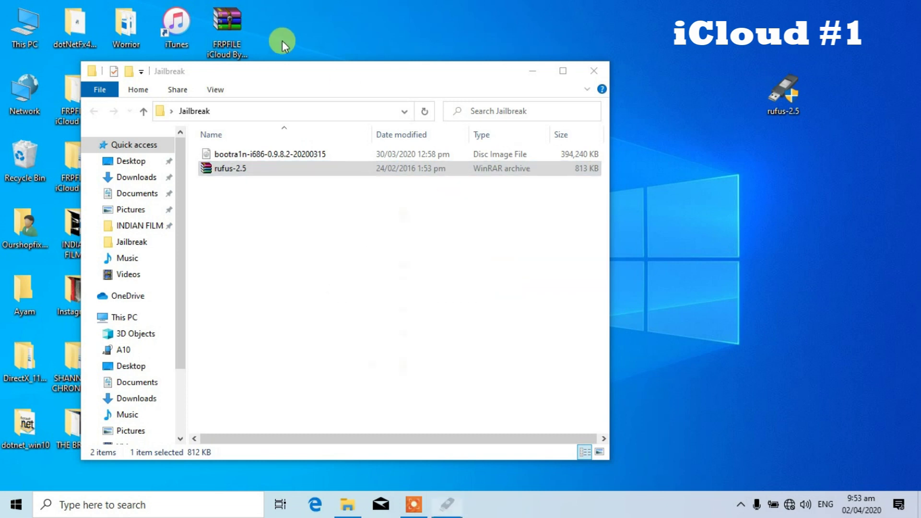
{"action": "mouse_move", "coordinate": [266, 71]}
{"action": "left_mouse_down"}
{"action": "mouse_move", "coordinate": [394, 109]}
{"action": "mouse_move", "coordinate": [565, 117]}
{"action": "mouse_move", "coordinate": [624, 109]}
{"action": "left_mouse_up"}
{"action": "left_click_drag", "start_coordinate": [417, 37], "coordinate": [280, 70]}
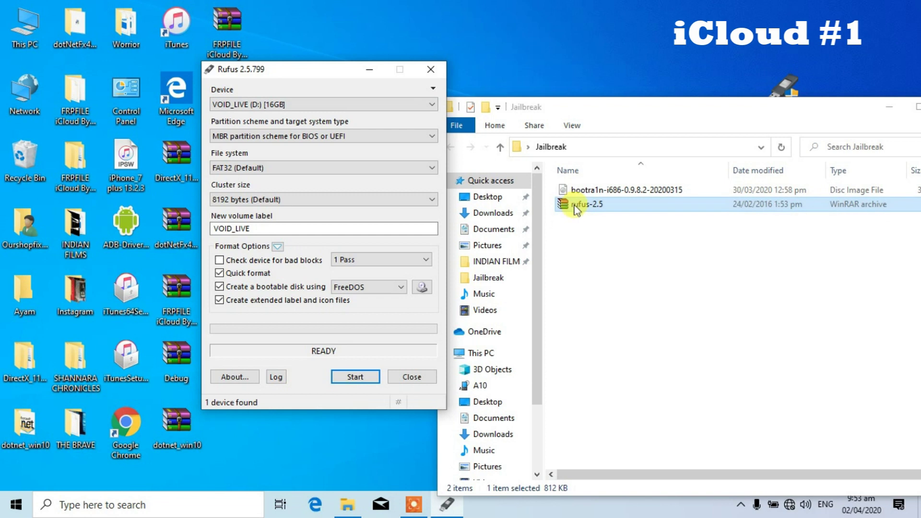
Browse to Desktop > Jailbreak and select the bootra1n-i686-0.9.8.2 ISO as the disk image
{"action": "left_click", "coordinate": [429, 285]}
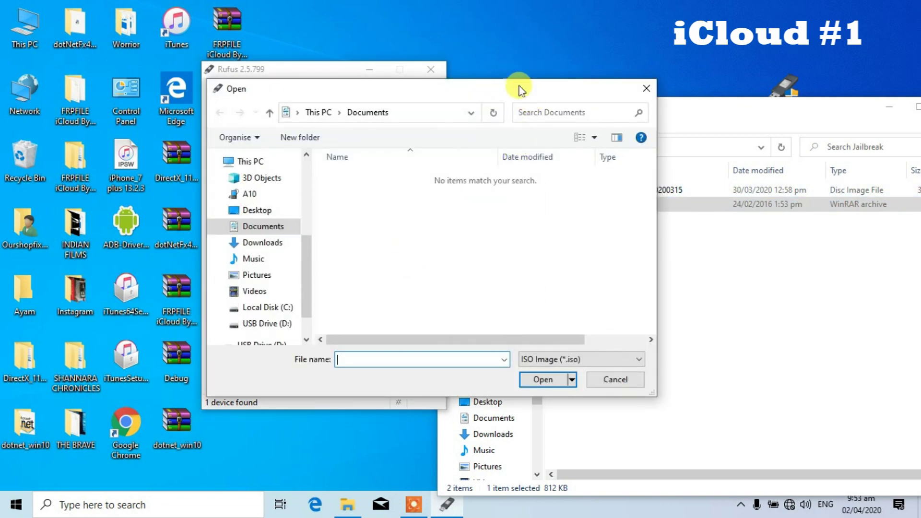
{"action": "mouse_move", "coordinate": [519, 86]}
{"action": "left_mouse_down"}
{"action": "mouse_move", "coordinate": [406, 106]}
{"action": "mouse_move", "coordinate": [378, 128]}
{"action": "left_mouse_up"}
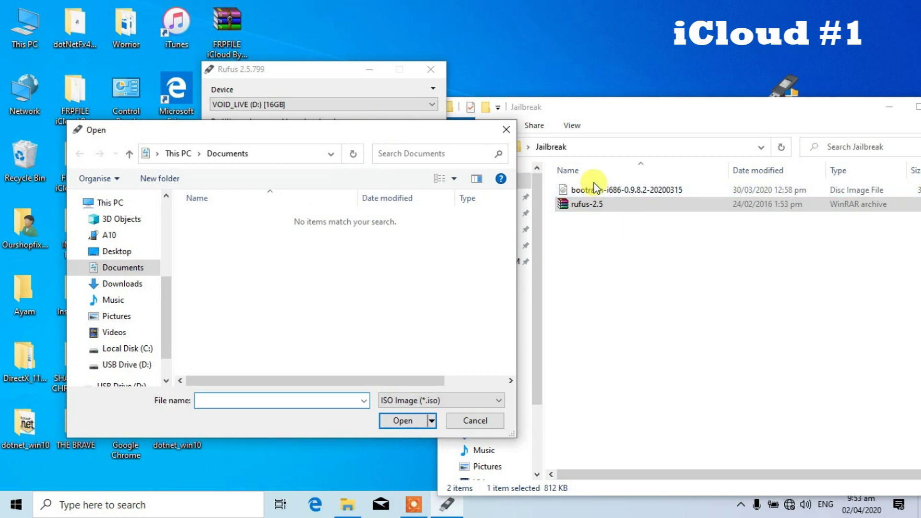
{"action": "left_click", "coordinate": [118, 253]}
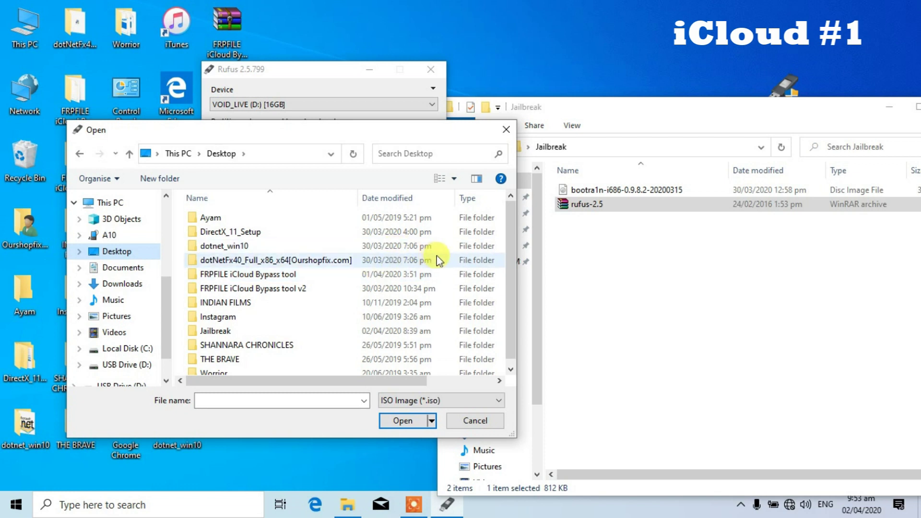
{"action": "scroll", "coordinate": [507, 267], "scroll_direction": "down", "scroll_amount": 1}
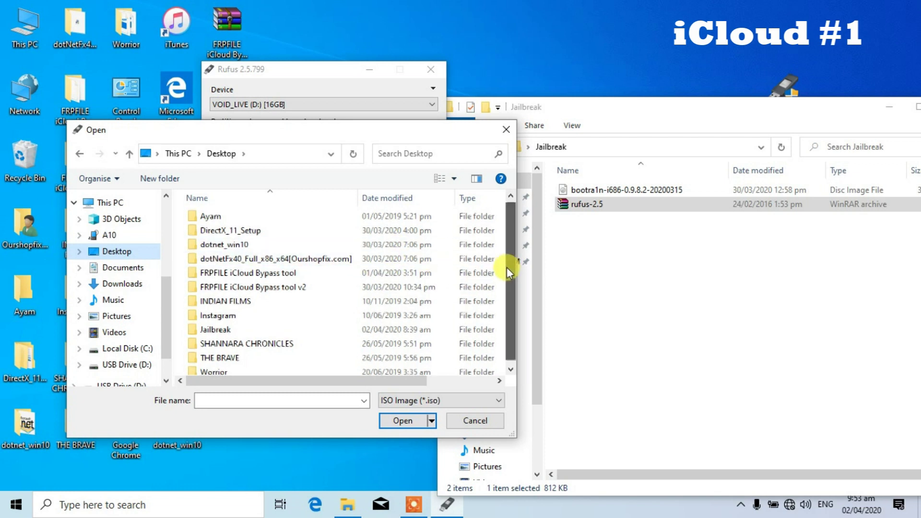
{"action": "double_click", "coordinate": [307, 329]}
{"action": "left_click_drag", "start_coordinate": [235, 129], "coordinate": [266, 156]}
{"action": "left_click_drag", "start_coordinate": [299, 181], "coordinate": [592, 218]}
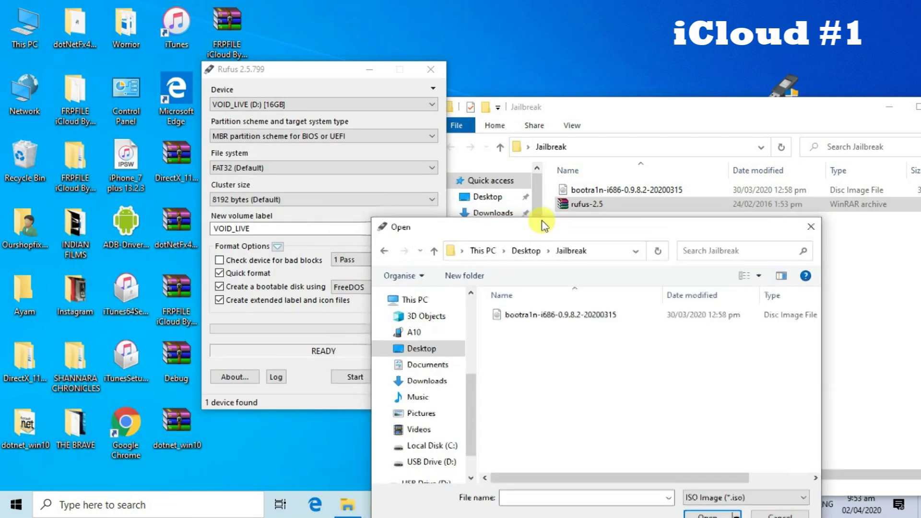
{"action": "left_click", "coordinate": [285, 70]}
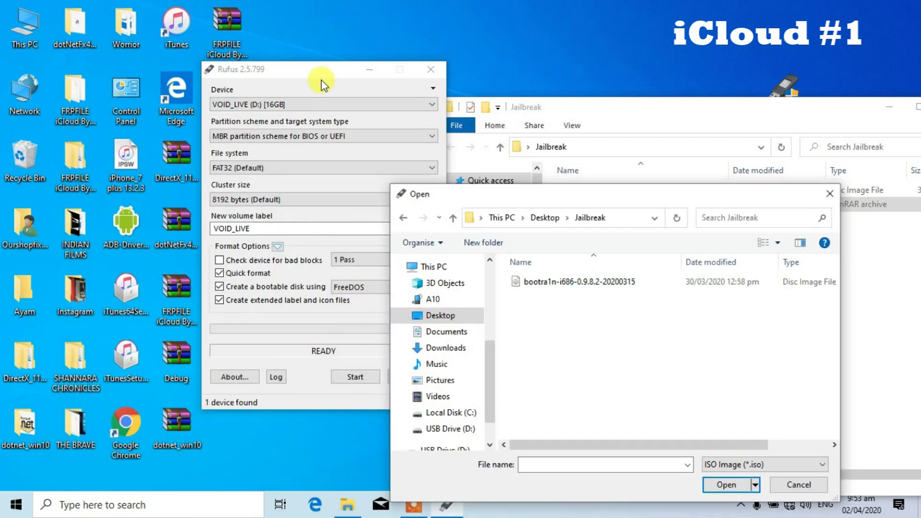
{"action": "left_click", "coordinate": [584, 288]}
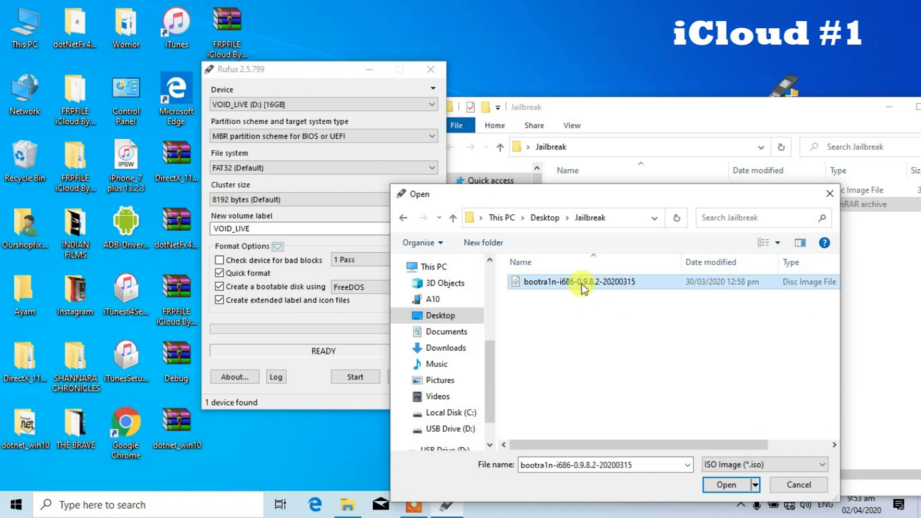
Load the bootra1n ISO into Rufus, then start and cancel the write-mode prompt
{"action": "double_click", "coordinate": [583, 288]}
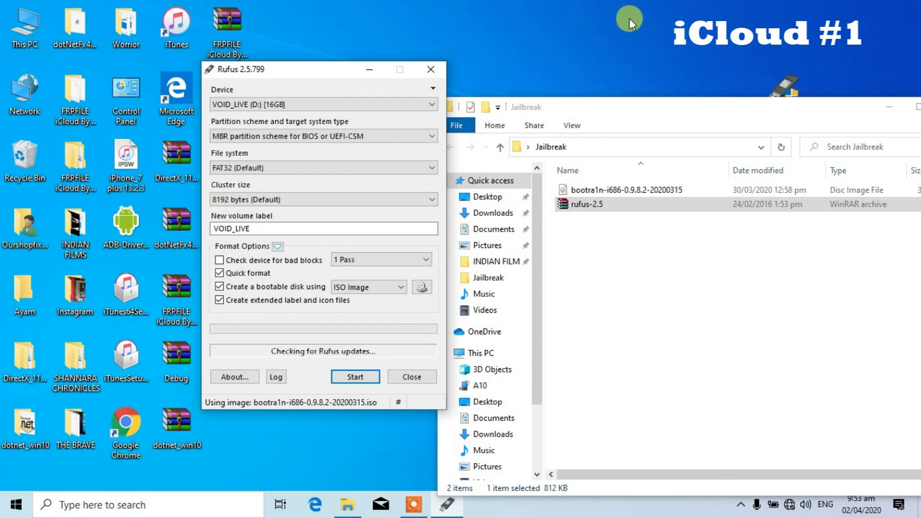
{"action": "right_click", "coordinate": [626, 20]}
{"action": "left_click", "coordinate": [663, 60]}
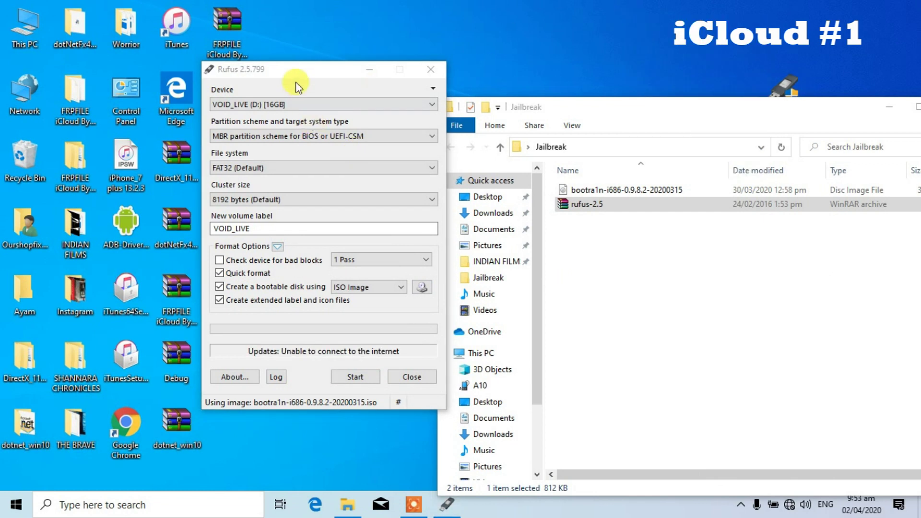
{"action": "left_click_drag", "start_coordinate": [274, 63], "coordinate": [205, 23]}
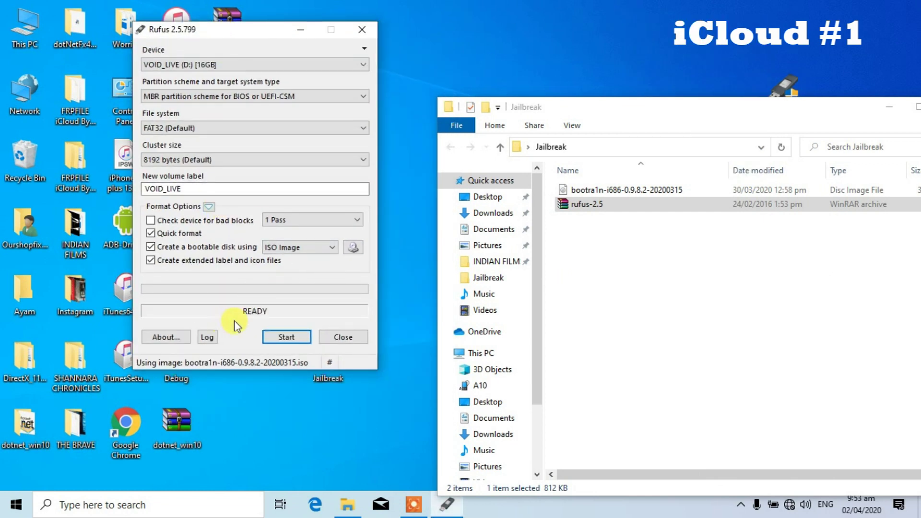
{"action": "left_click", "coordinate": [276, 337]}
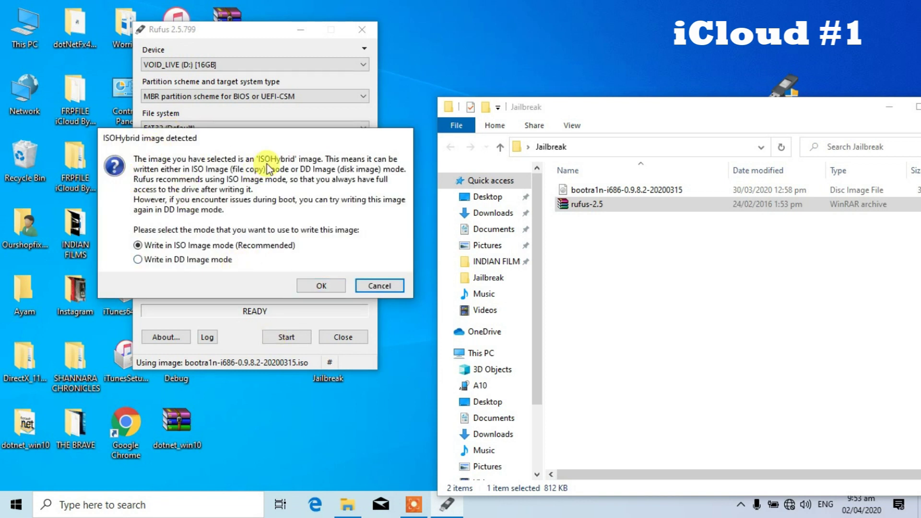
{"action": "left_click", "coordinate": [372, 286]}
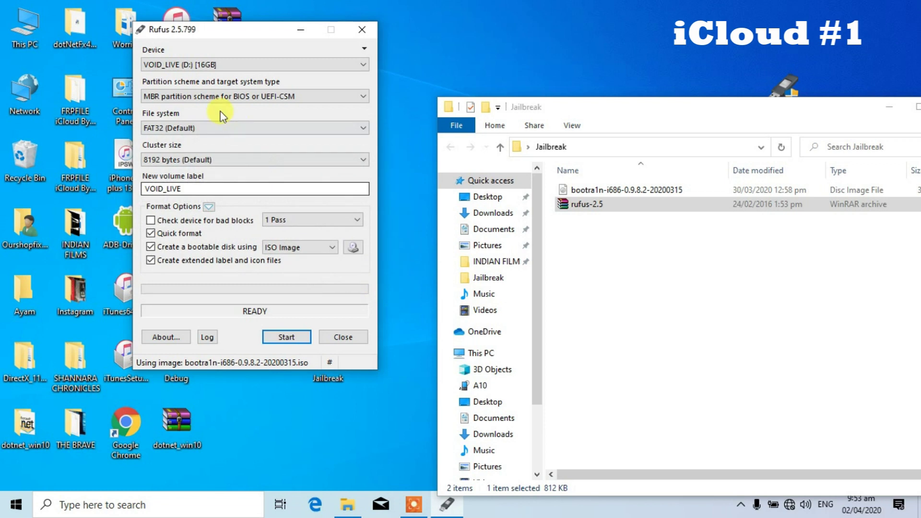
Reselect the bootra1n ISO and start writing in recommended ISO Image mode
{"action": "left_click", "coordinate": [353, 250]}
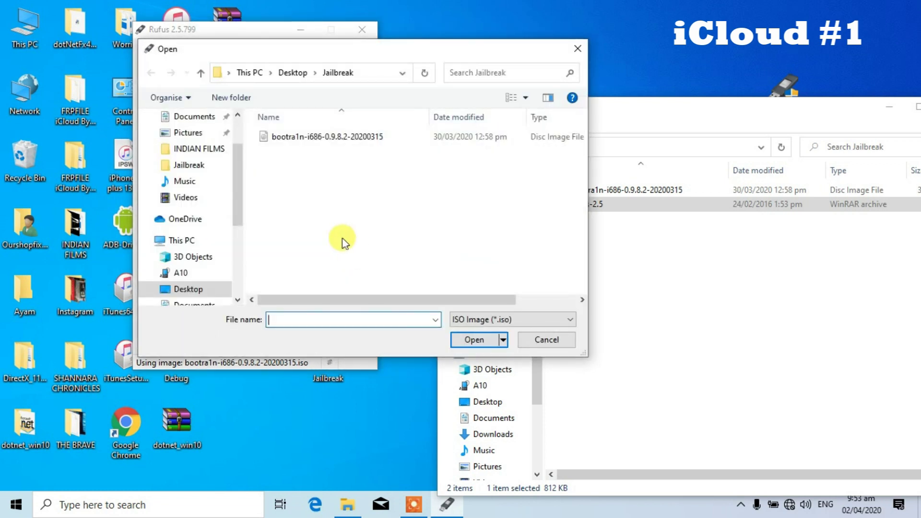
{"action": "double_click", "coordinate": [295, 137]}
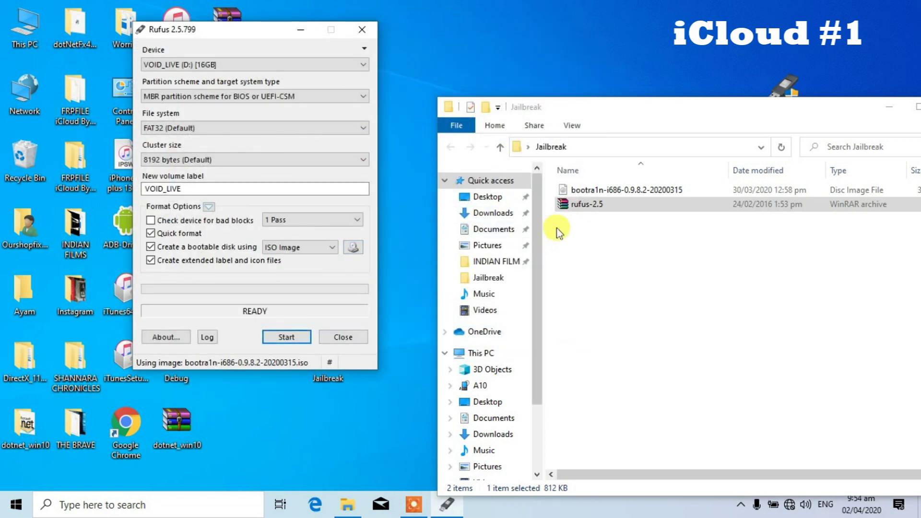
{"action": "left_click", "coordinate": [590, 193]}
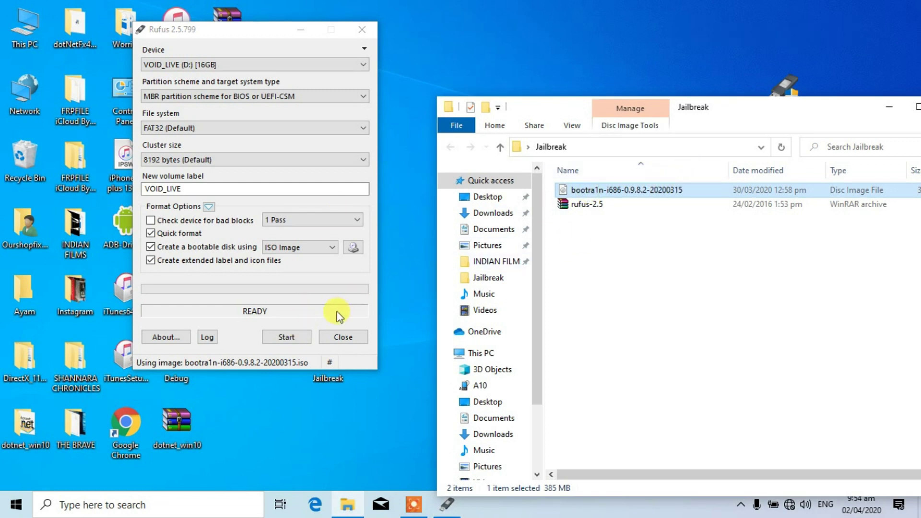
{"action": "left_click", "coordinate": [297, 335]}
{"action": "left_click", "coordinate": [324, 287]}
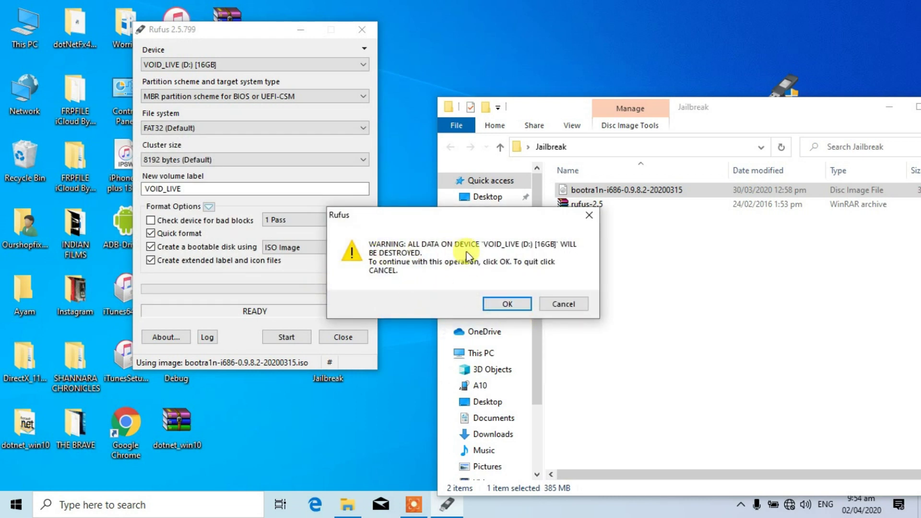
Confirm erasing VOID_LIVE and let Rufus write bootra1n to the 16GB drive until READY
{"action": "left_click", "coordinate": [516, 307]}
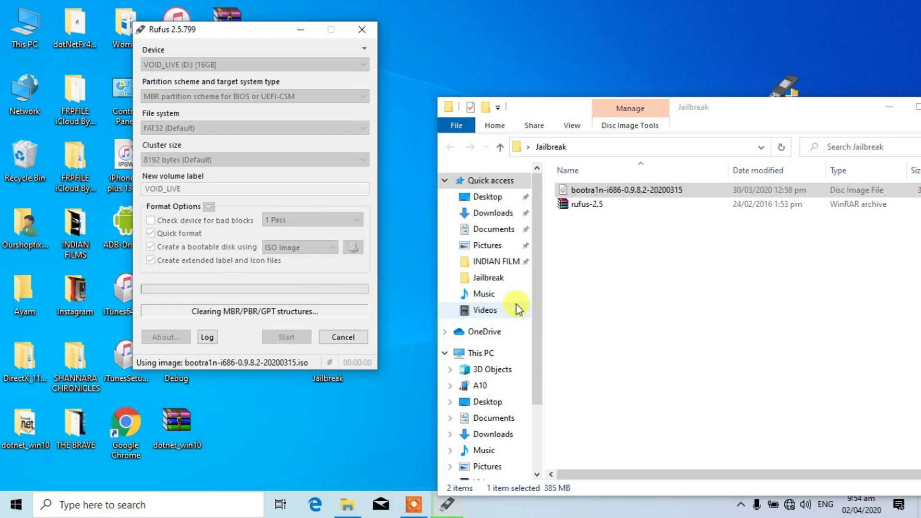
{"action": "right_click", "coordinate": [527, 12]}
{"action": "left_click", "coordinate": [558, 52]}
{"action": "right_click", "coordinate": [522, 23]}
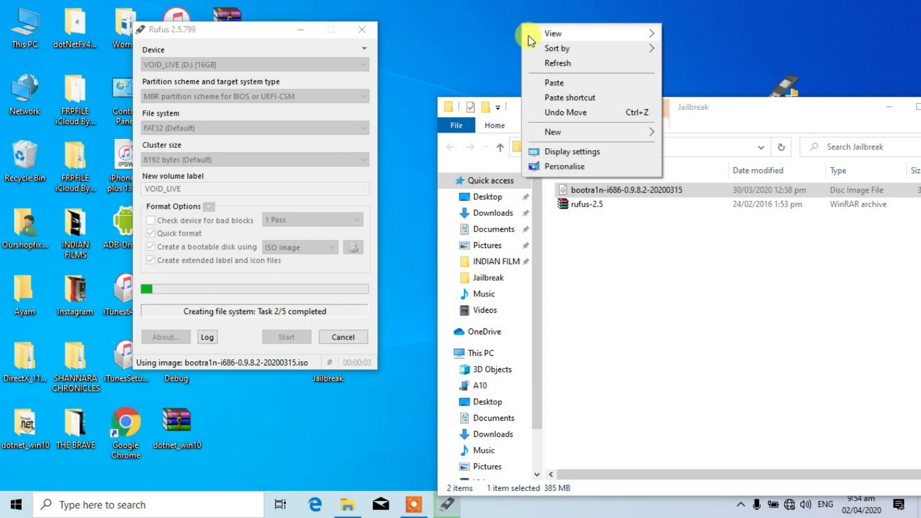
{"action": "left_click", "coordinate": [540, 62]}
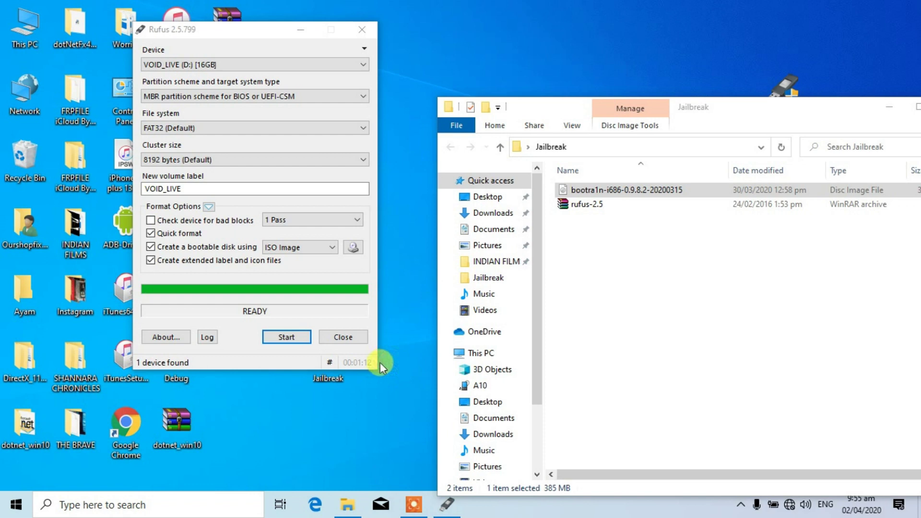
Close Rufus and refresh the desktop, leaving the Jailbreak folder open
{"action": "left_click", "coordinate": [353, 340]}
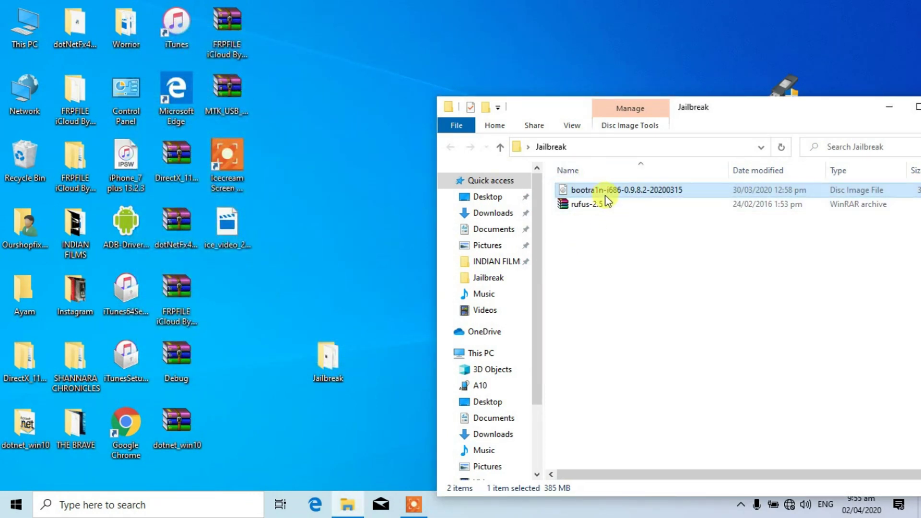
{"action": "left_click", "coordinate": [311, 211]}
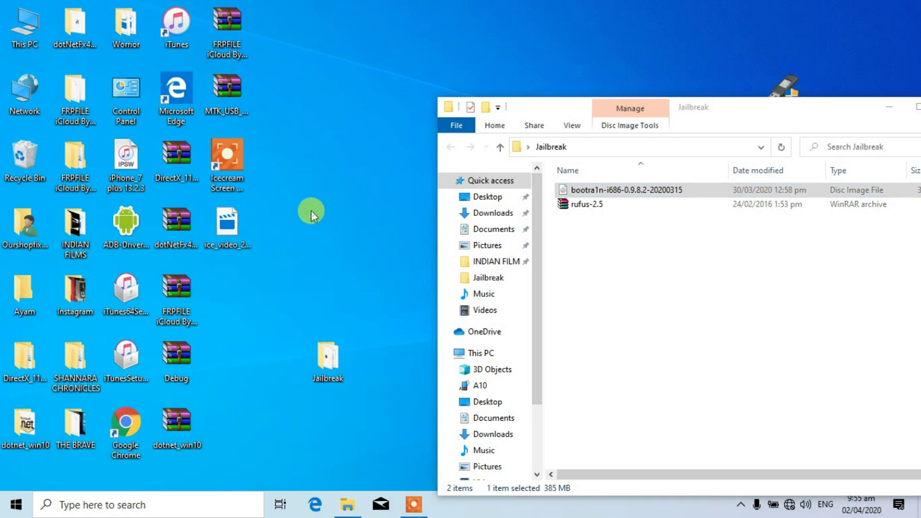
{"action": "right_click", "coordinate": [310, 211]}
{"action": "left_click", "coordinate": [348, 252]}
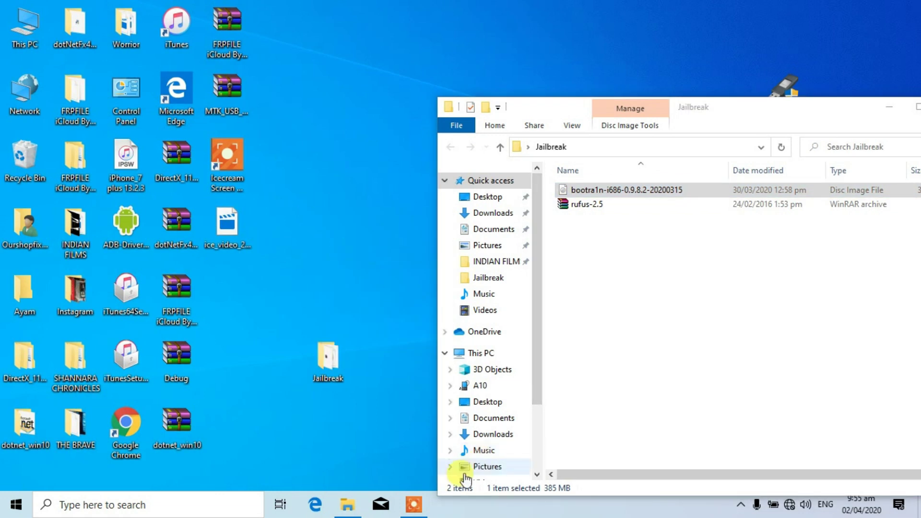
{"action": "mouse_move", "coordinate": [414, 505]}
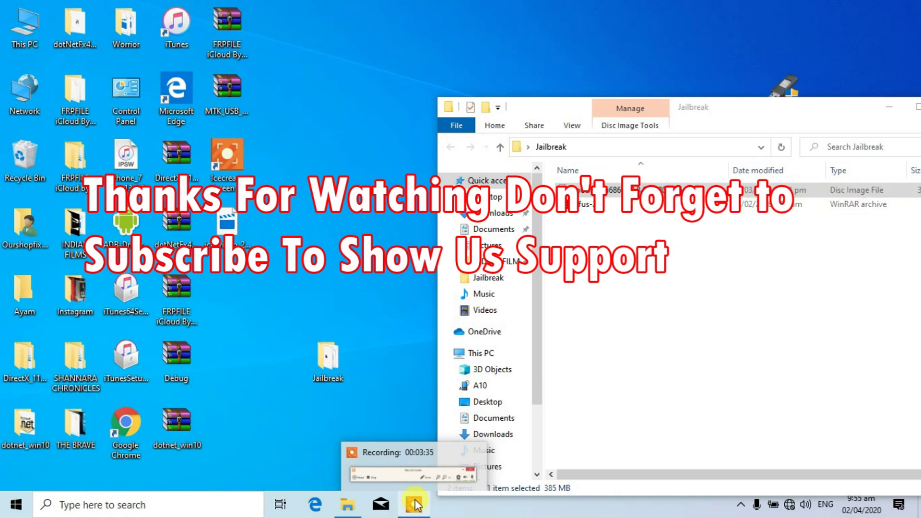
{"action": "left_click", "coordinate": [415, 505]}
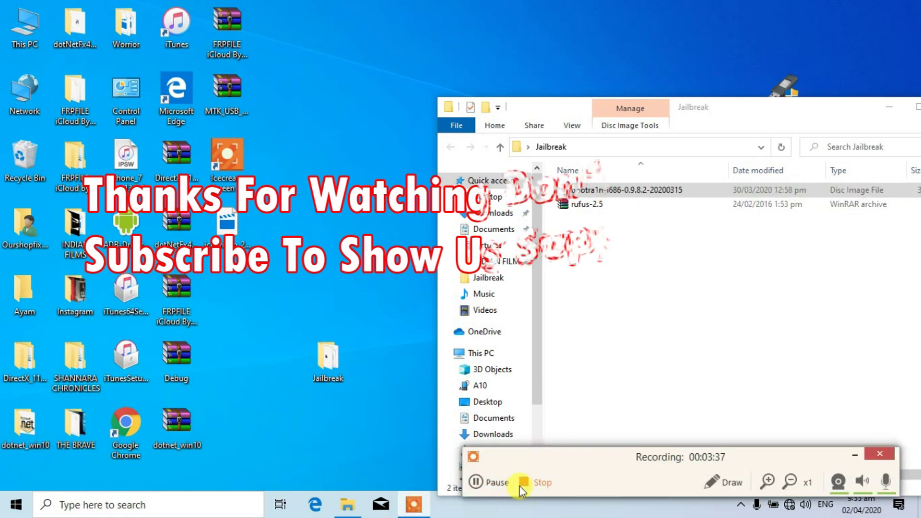